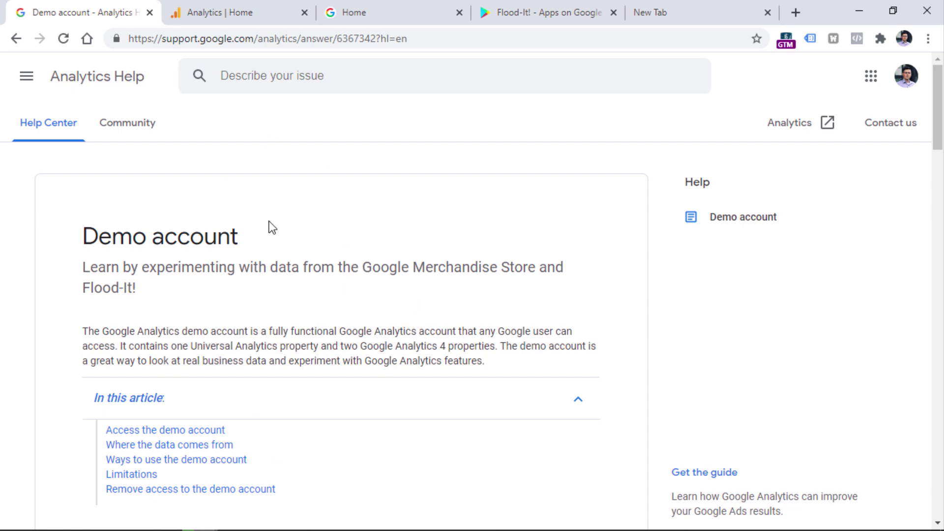
- Read the demo account access section, then return to Analytics to see the Demo Account properties
{"action": "scroll", "coordinate": [328, 243], "scroll_direction": "down", "scroll_amount": 10}
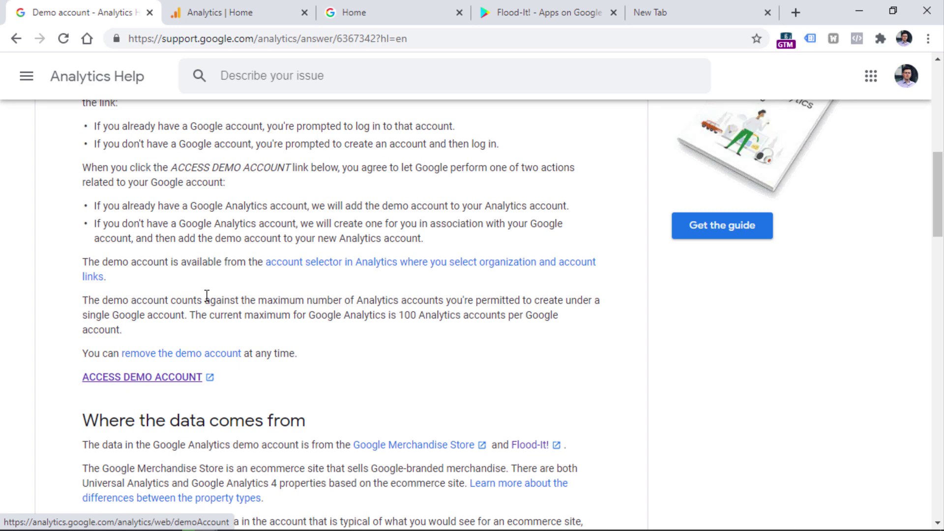
{"action": "left_click", "coordinate": [234, 14]}
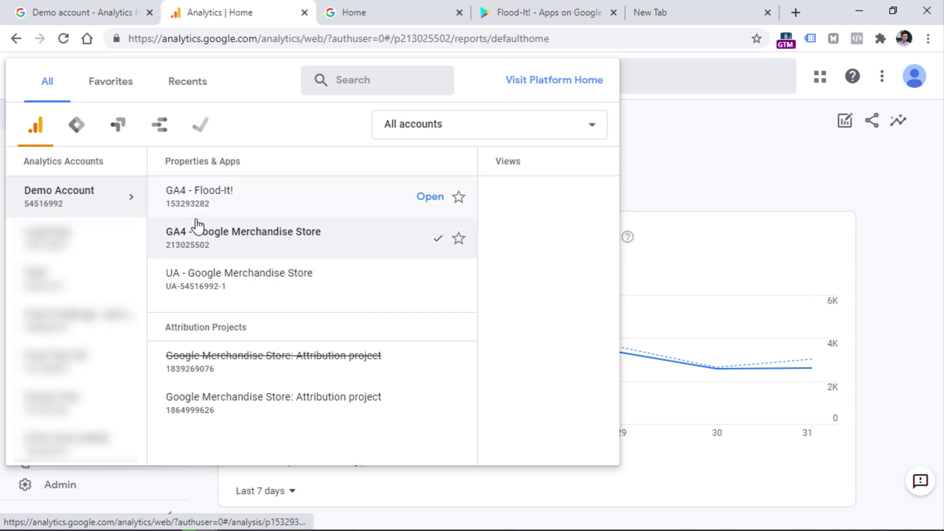
{"action": "left_click", "coordinate": [552, 6]}
{"action": "scroll", "coordinate": [464, 148], "scroll_direction": "up", "scroll_amount": 5}
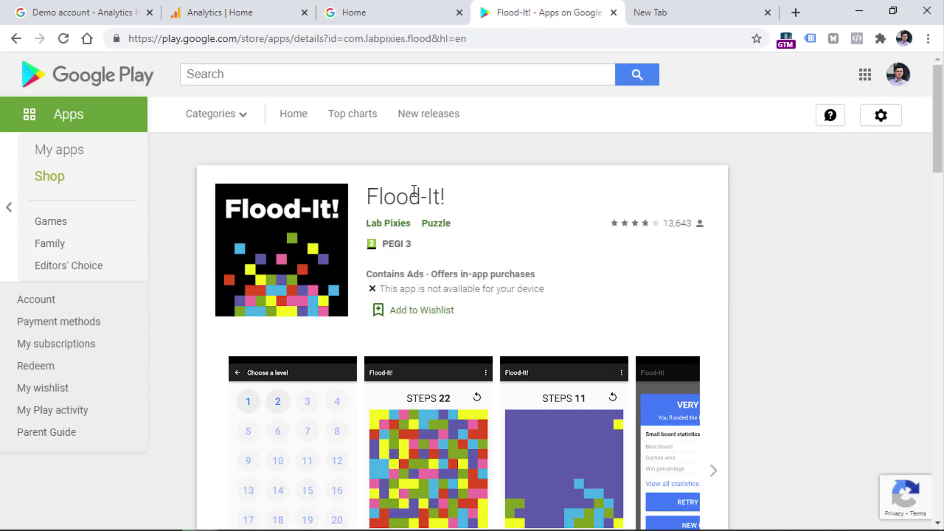
{"action": "left_click", "coordinate": [242, 15]}
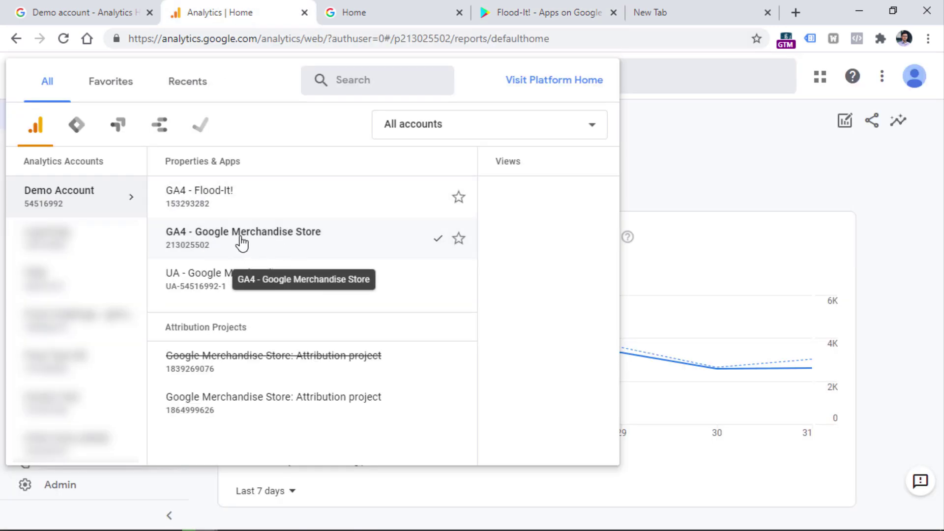
{"action": "left_click", "coordinate": [377, 14]}
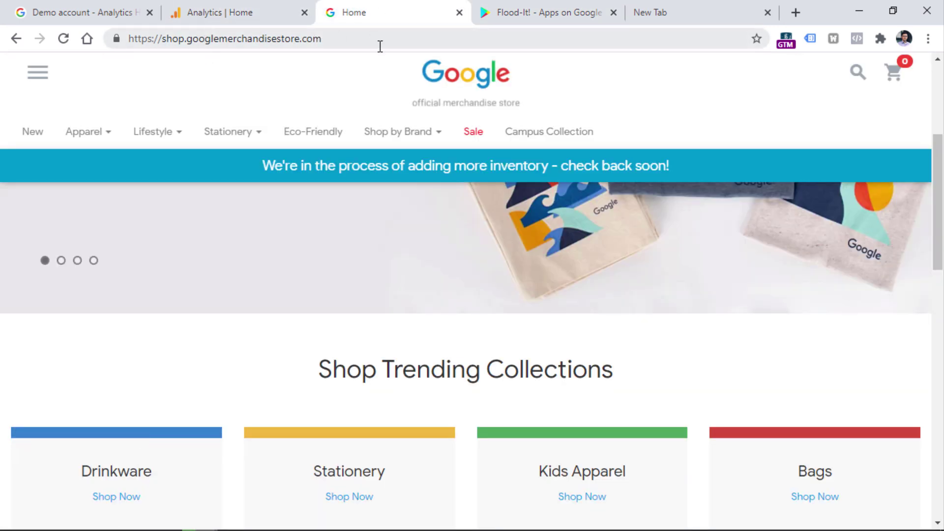
{"action": "left_click_drag", "start_coordinate": [162, 39], "coordinate": [356, 28]}
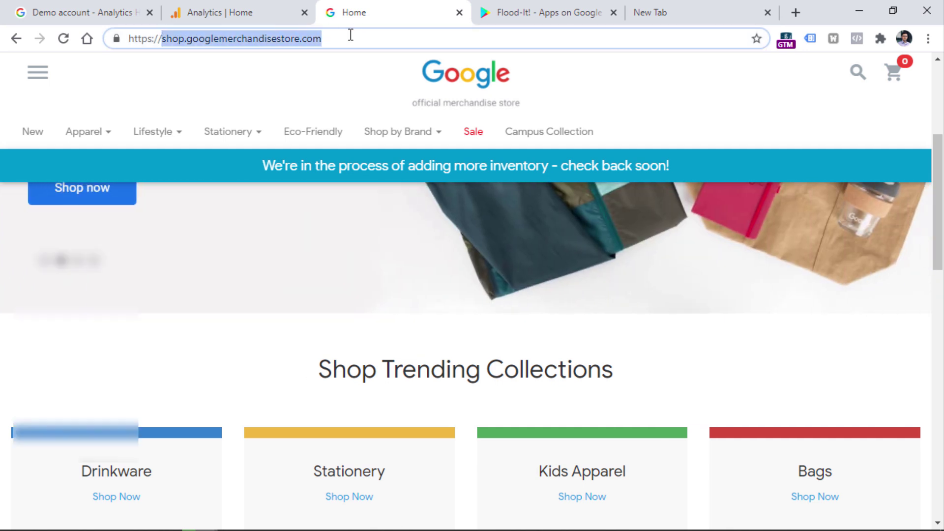
{"action": "key", "text": "ctrl+shift+Tab"}
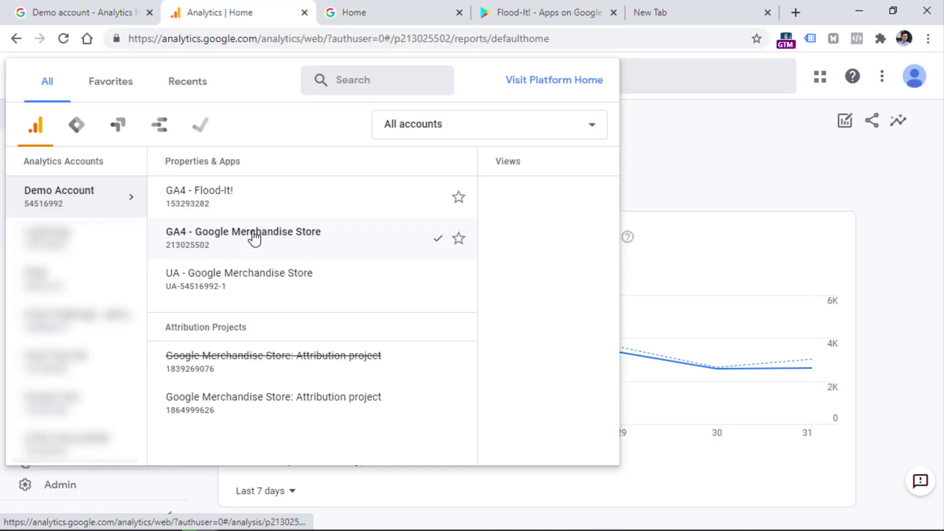
- Open the GA4 - Google Merchandise Store Home report showing 22K users and $9.2K revenue
{"action": "left_click", "coordinate": [301, 236]}
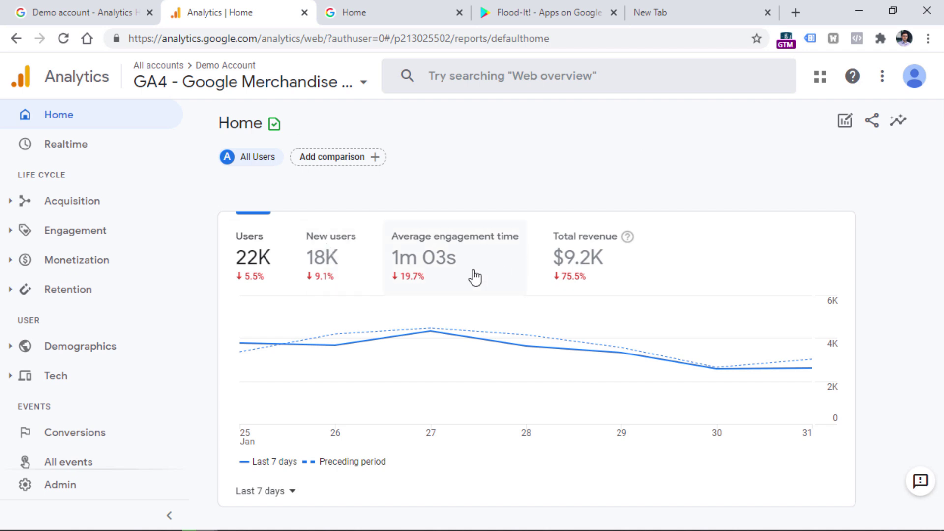
{"action": "left_click", "coordinate": [376, 10]}
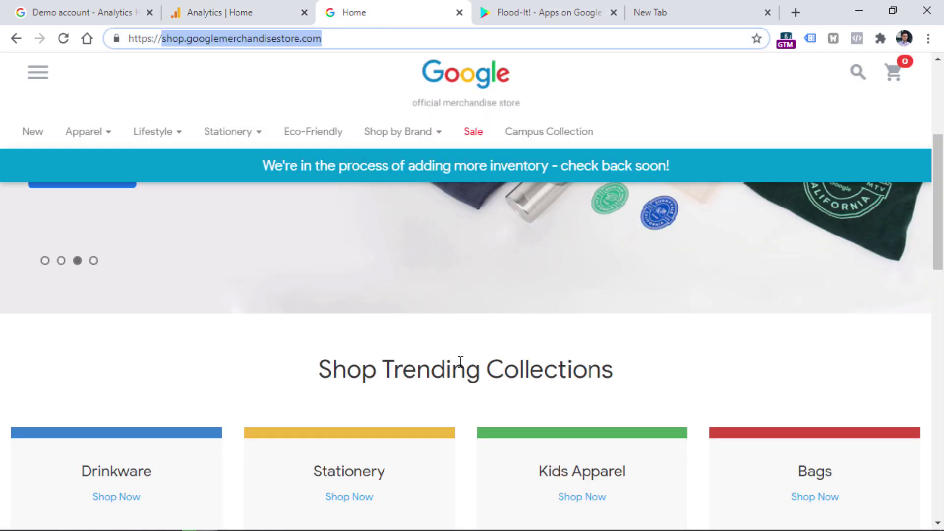
{"action": "left_click", "coordinate": [240, 15]}
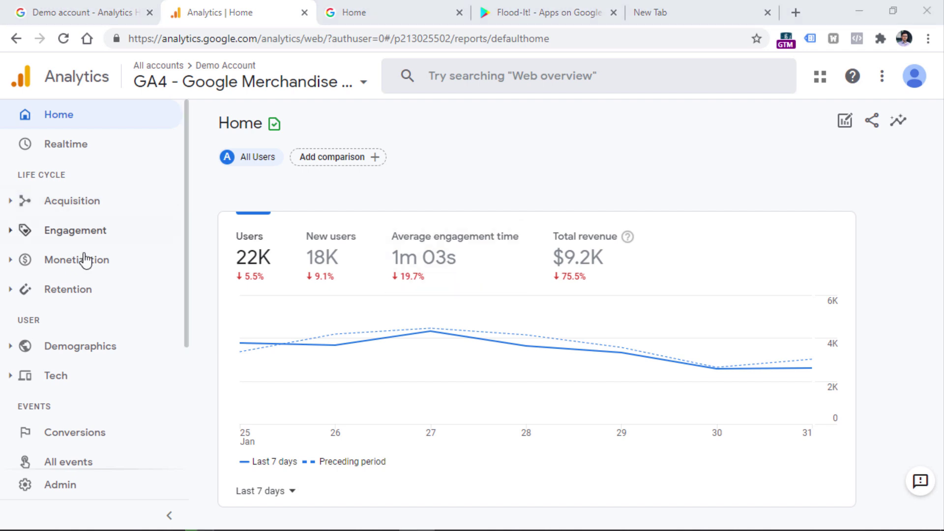
{"action": "scroll", "coordinate": [51, 202], "scroll_direction": "down", "scroll_amount": 3}
{"action": "scroll", "coordinate": [52, 203], "scroll_direction": "up", "scroll_amount": 3}
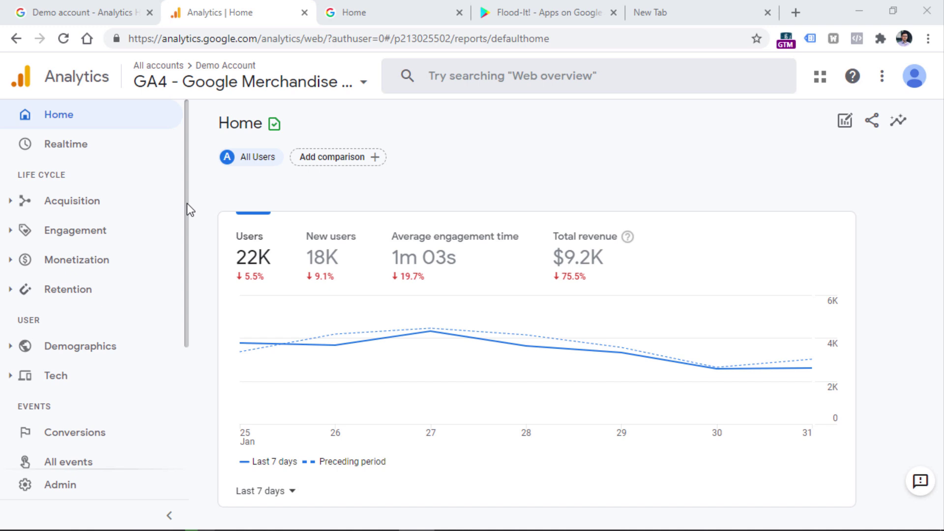
{"action": "scroll", "coordinate": [187, 203], "scroll_direction": "down", "scroll_amount": 4}
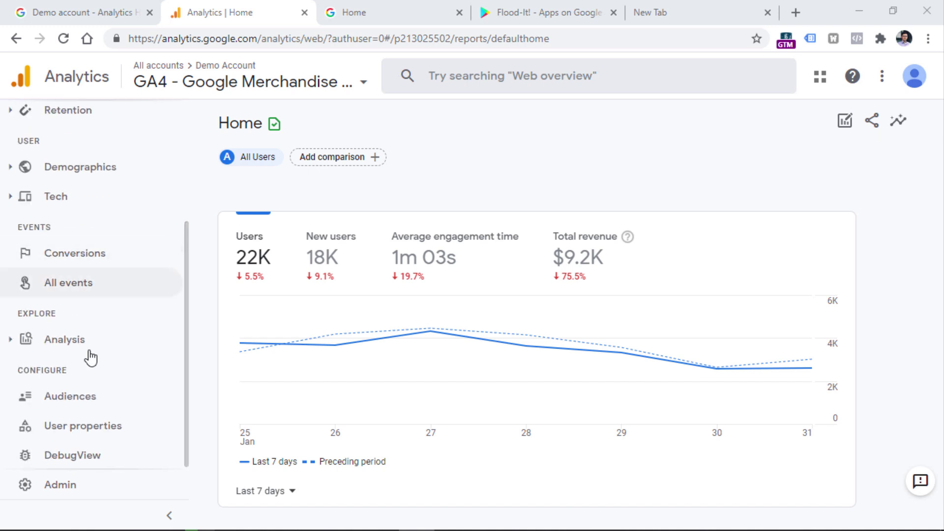
- Open Monetization > Ecommerce purchases and review the Item name table of 421 items
{"action": "left_click", "coordinate": [236, 293]}
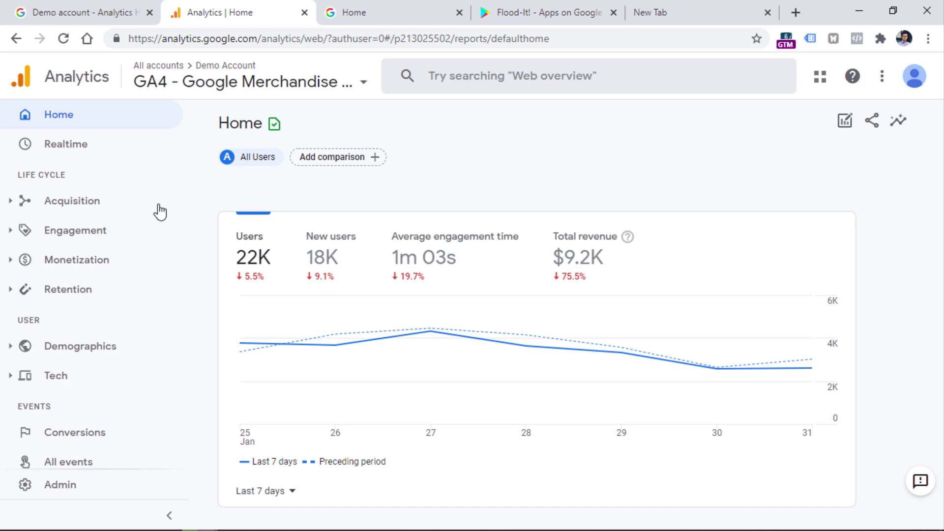
{"action": "left_click", "coordinate": [69, 203]}
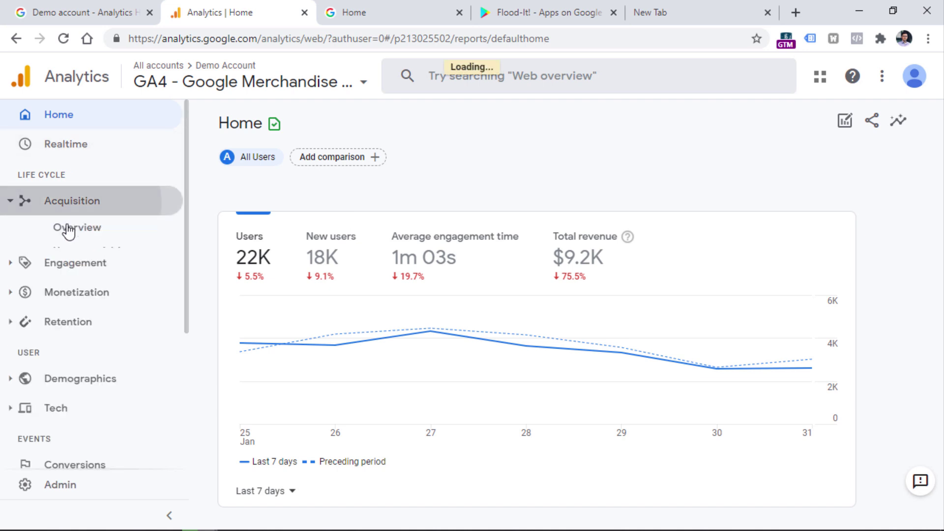
{"action": "left_click", "coordinate": [89, 359]}
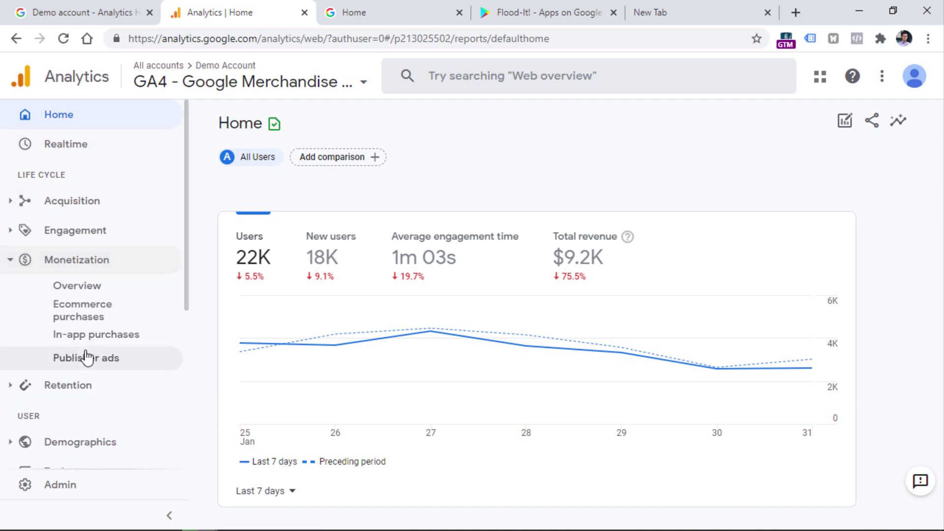
{"action": "left_click", "coordinate": [60, 315]}
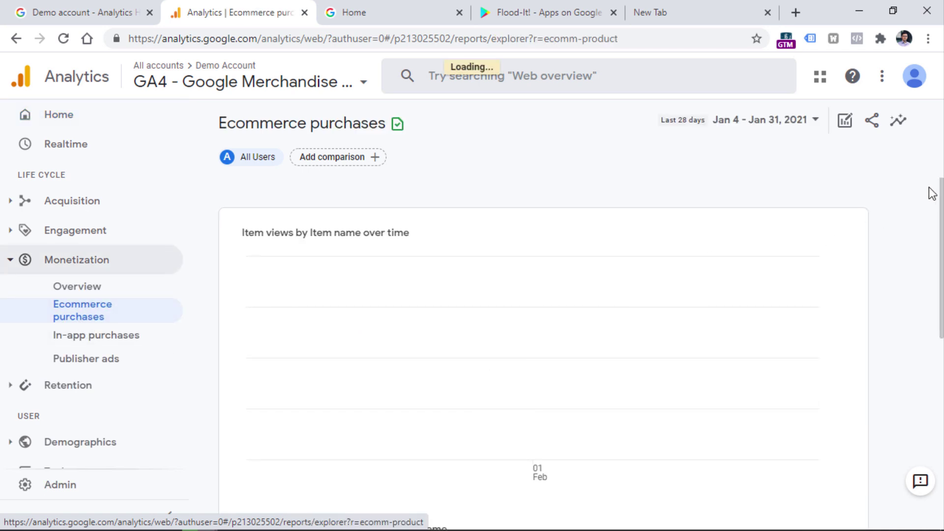
{"action": "scroll", "coordinate": [540, 227], "scroll_direction": "down", "scroll_amount": 5}
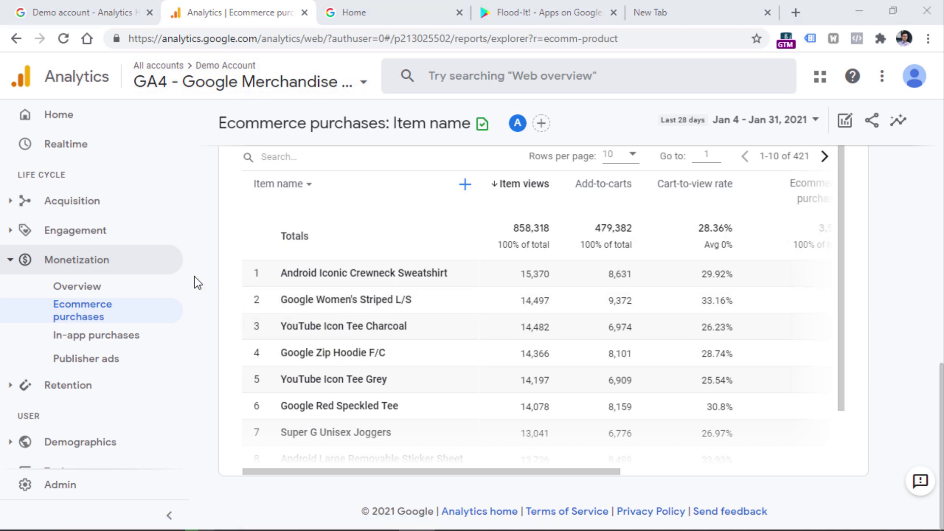
{"action": "scroll", "coordinate": [540, 343], "scroll_direction": "up", "scroll_amount": 5}
{"action": "scroll", "coordinate": [359, 270], "scroll_direction": "down", "scroll_amount": 5}
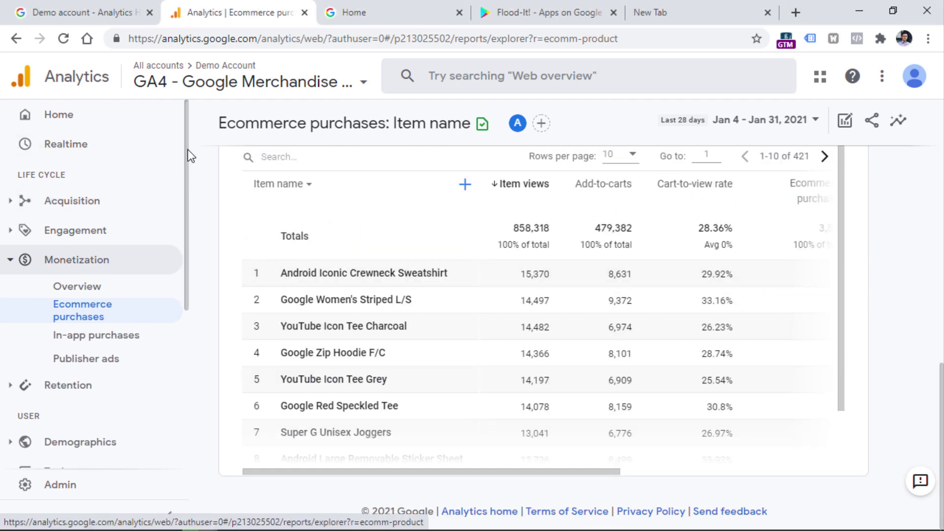
{"action": "left_click_drag", "start_coordinate": [188, 150], "coordinate": [167, 327]}
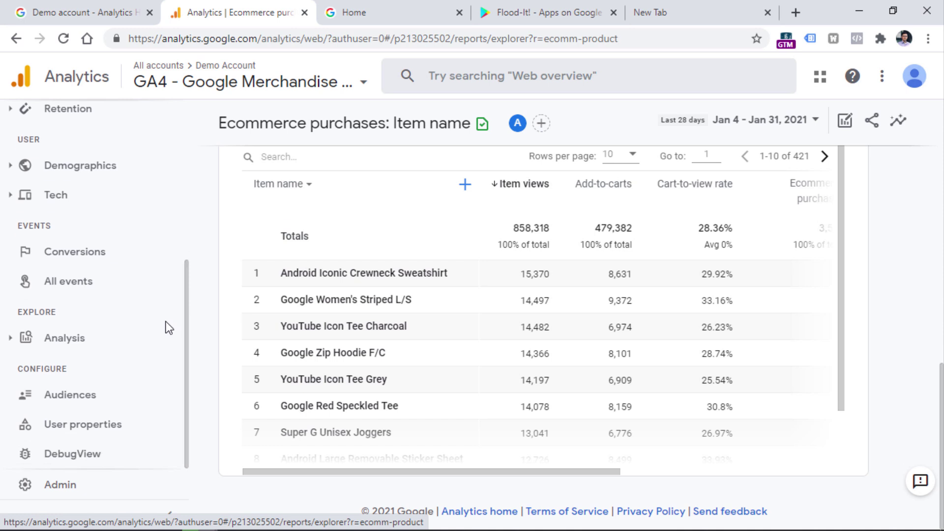
- Open the Shopping Behavior Funnel exploration from Analysis > Analysis hub
{"action": "left_click", "coordinate": [10, 339]}
{"action": "left_click", "coordinate": [82, 365]}
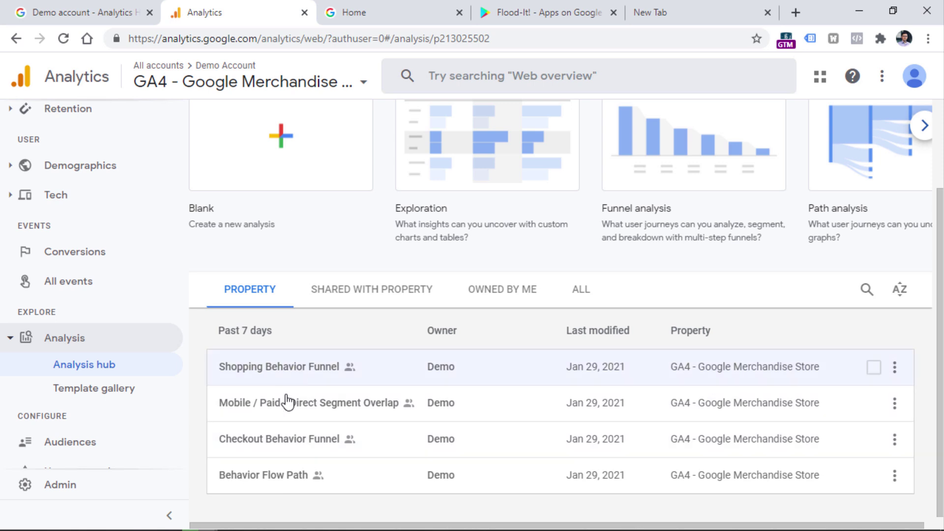
{"action": "left_click", "coordinate": [279, 368]}
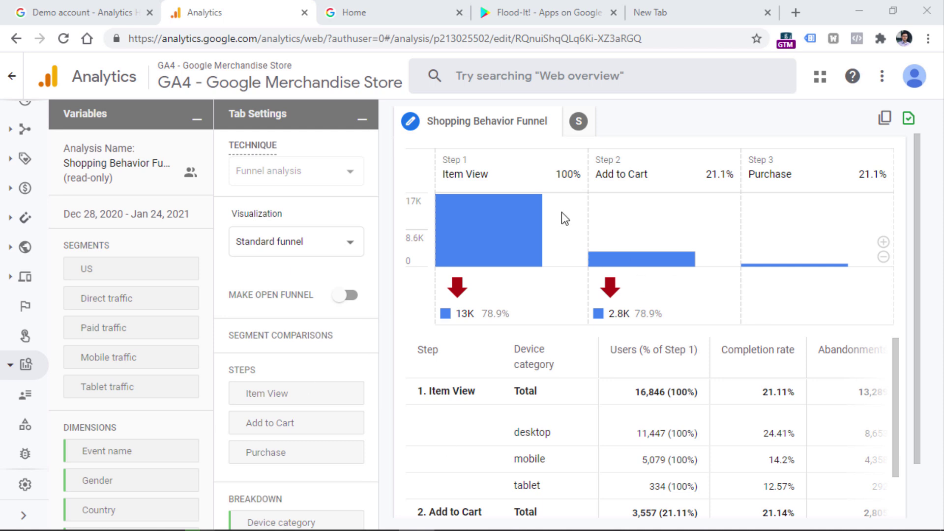
{"action": "mouse_move", "coordinate": [482, 240]}
{"action": "mouse_move", "coordinate": [482, 209]}
{"action": "mouse_move", "coordinate": [90, 415]}
{"action": "scroll", "coordinate": [98, 295], "scroll_direction": "down", "scroll_amount": 3}
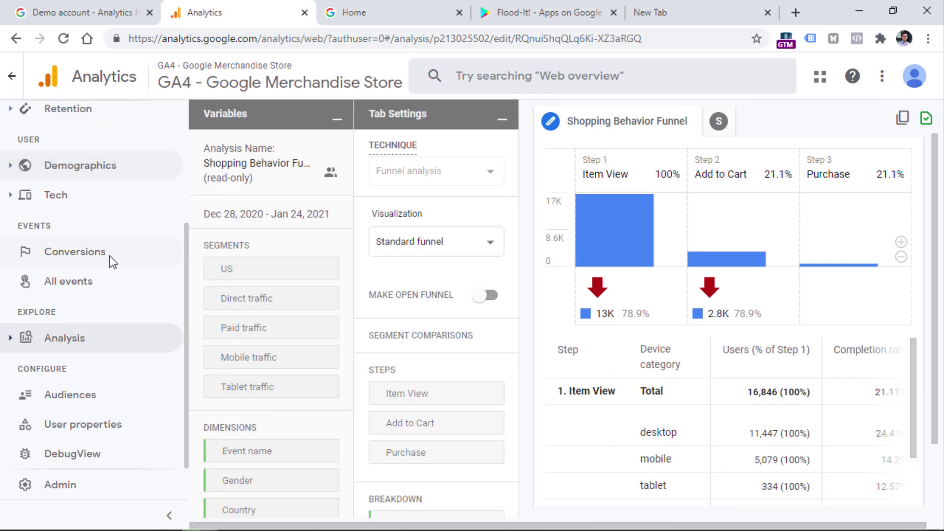
- View the Mobile / Paid / Direct Segment Overlap analysis, then return to the hub list
{"action": "left_click", "coordinate": [47, 345]}
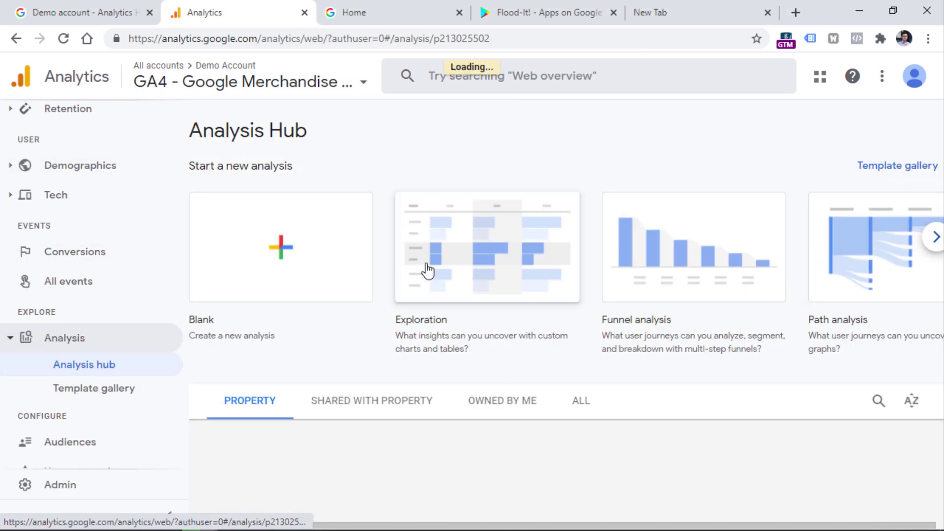
{"action": "scroll", "coordinate": [498, 275], "scroll_direction": "down", "scroll_amount": 2}
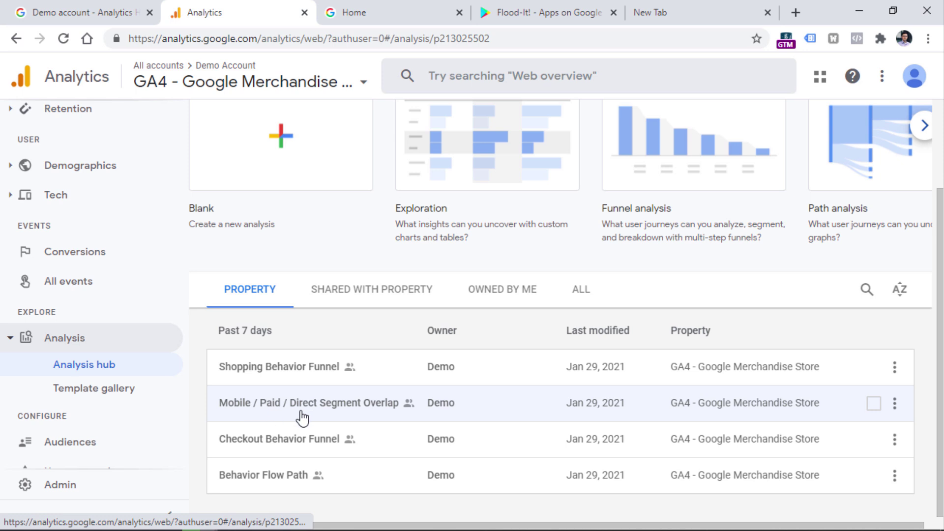
{"action": "left_click", "coordinate": [317, 410]}
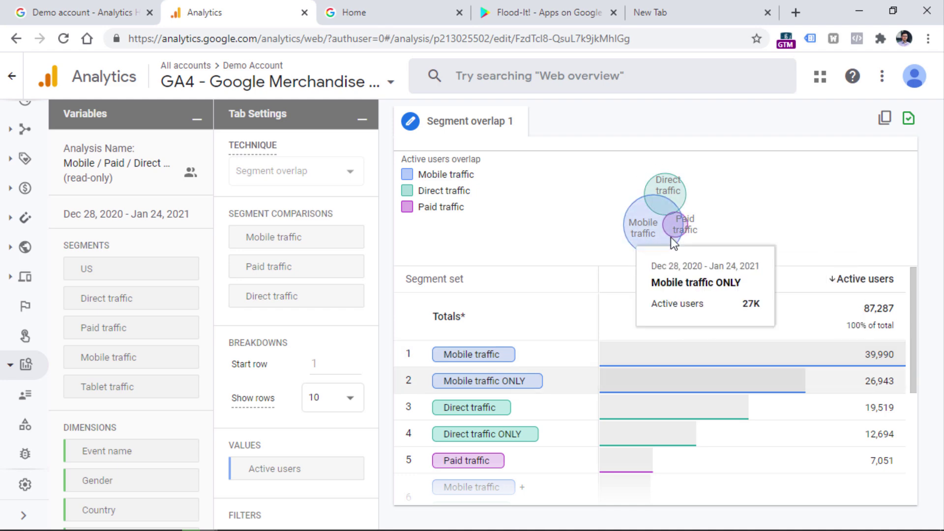
{"action": "mouse_move", "coordinate": [639, 194]}
{"action": "key", "text": "alt+Left"}
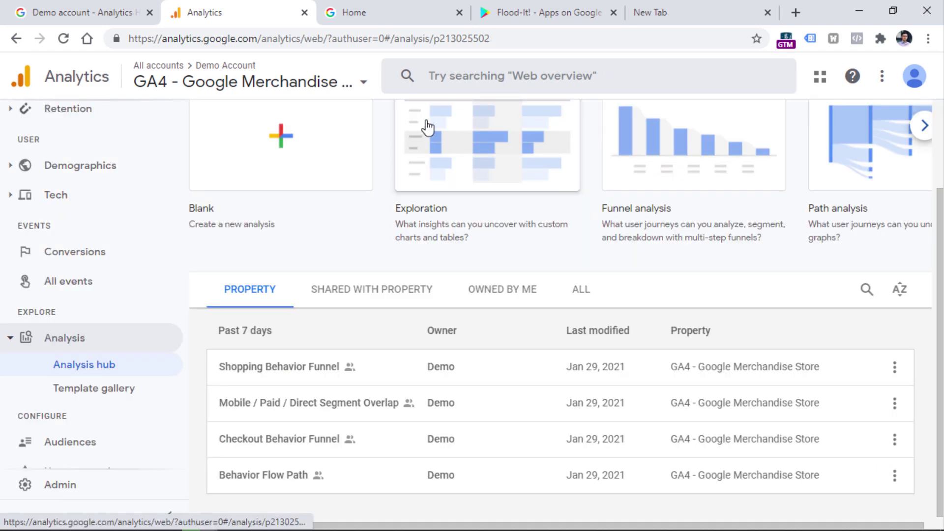
- Open the Checkout Behavior Funnel analysis, then the Behavior Flow Path analysis
{"action": "left_click", "coordinate": [270, 442]}
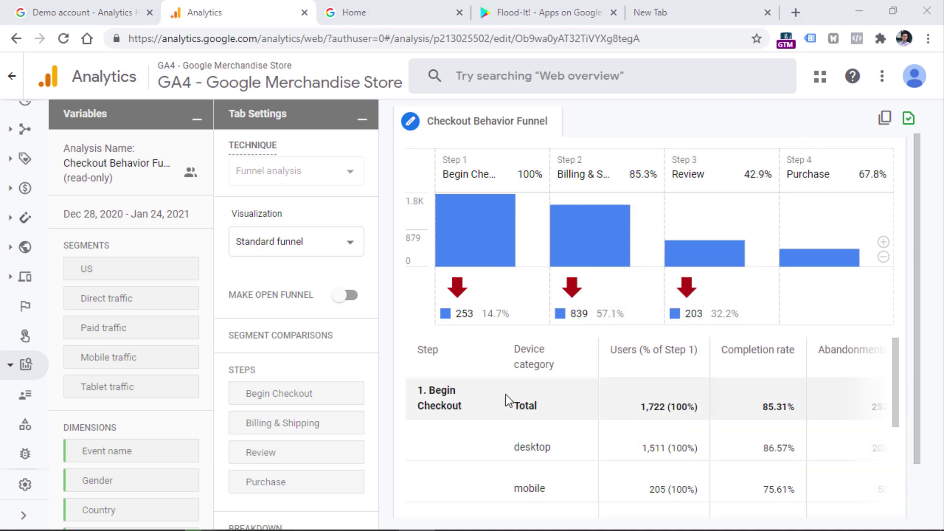
{"action": "left_click_drag", "start_coordinate": [895, 361], "coordinate": [894, 442]}
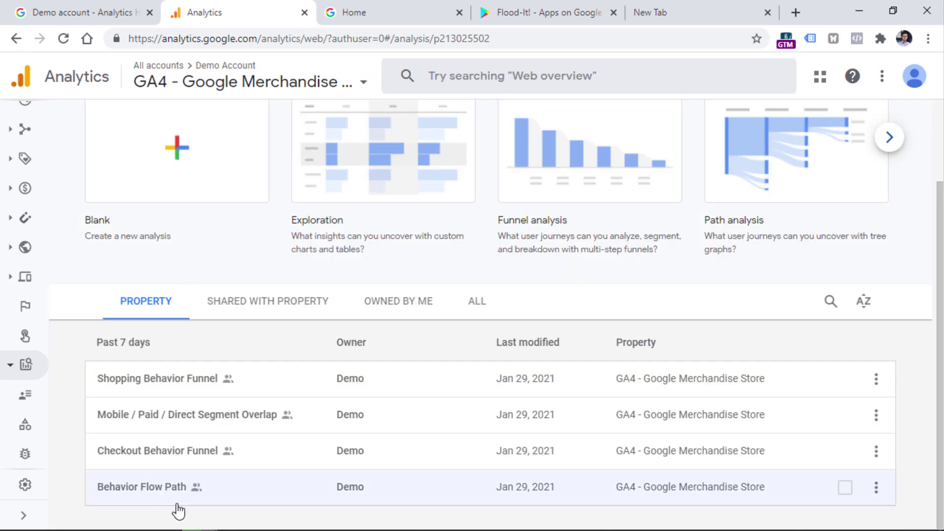
{"action": "left_click", "coordinate": [145, 495]}
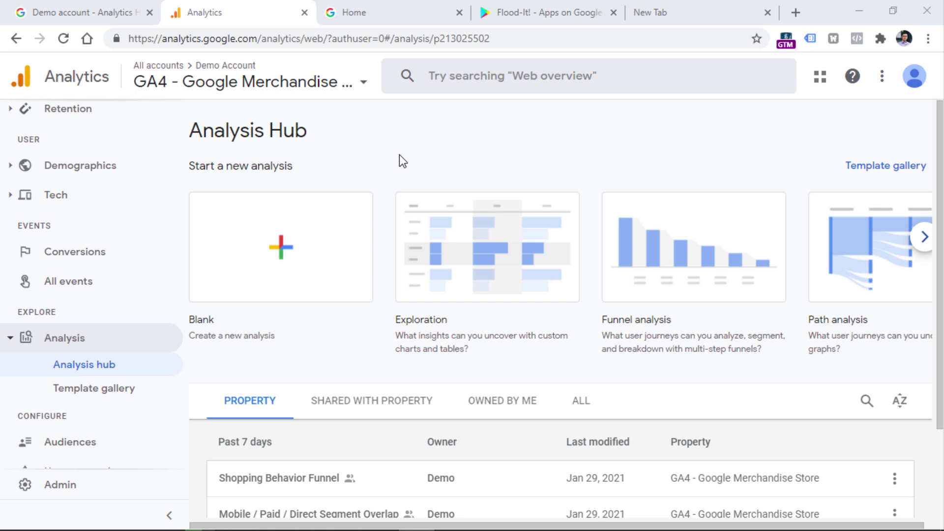
- Start a free-form Exploration of active users by city and device category, and check tab techniques
{"action": "scroll", "coordinate": [401, 148], "scroll_direction": "down", "scroll_amount": 3}
{"action": "scroll", "coordinate": [375, 300], "scroll_direction": "up", "scroll_amount": 3}
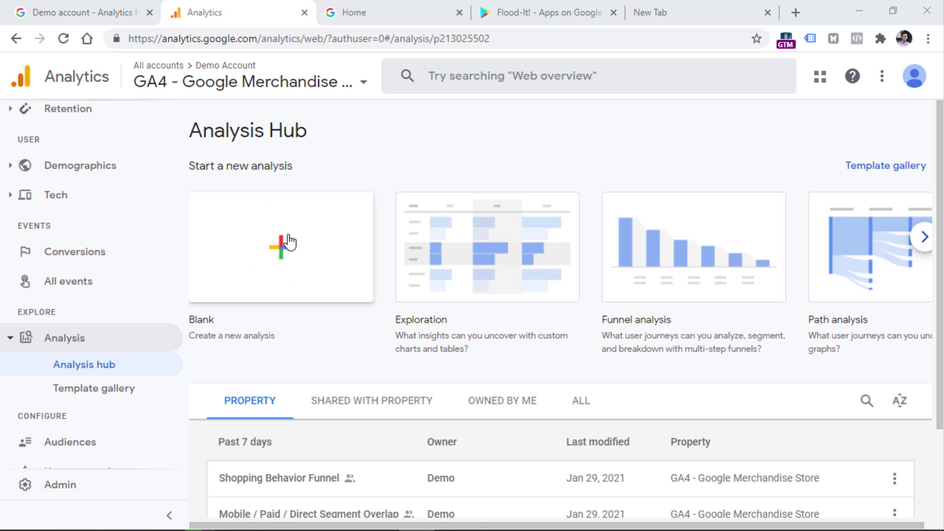
{"action": "left_click", "coordinate": [923, 237]}
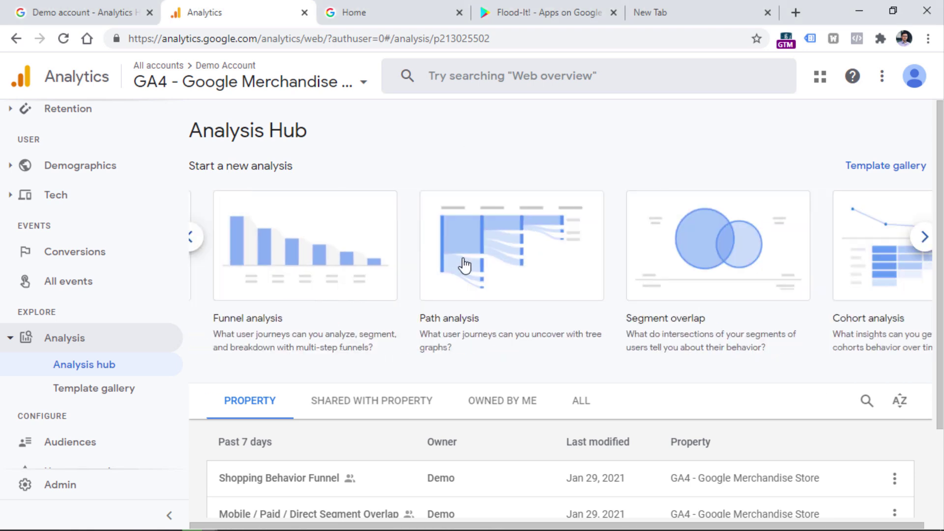
{"action": "left_click", "coordinate": [193, 238]}
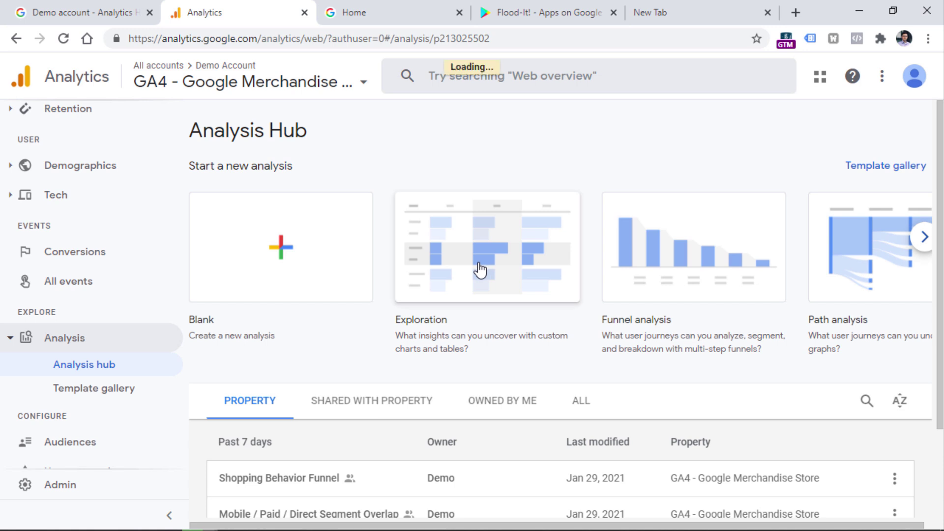
{"action": "scroll", "coordinate": [116, 305], "scroll_direction": "down", "scroll_amount": 5}
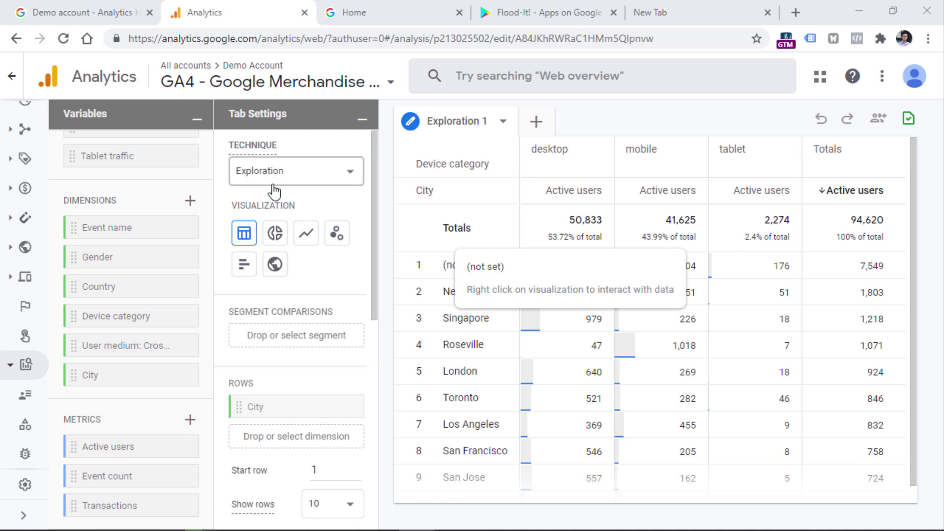
{"action": "scroll", "coordinate": [285, 315], "scroll_direction": "down", "scroll_amount": 5}
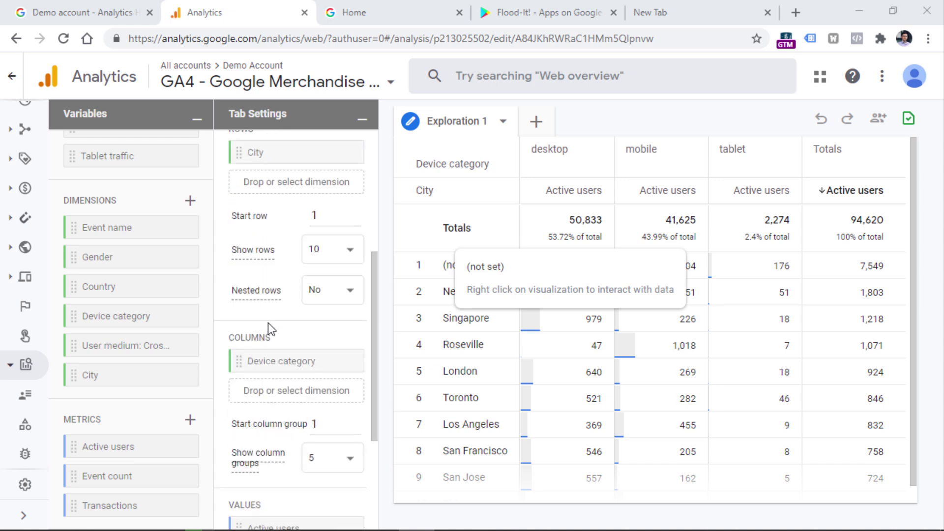
{"action": "mouse_move", "coordinate": [267, 293]}
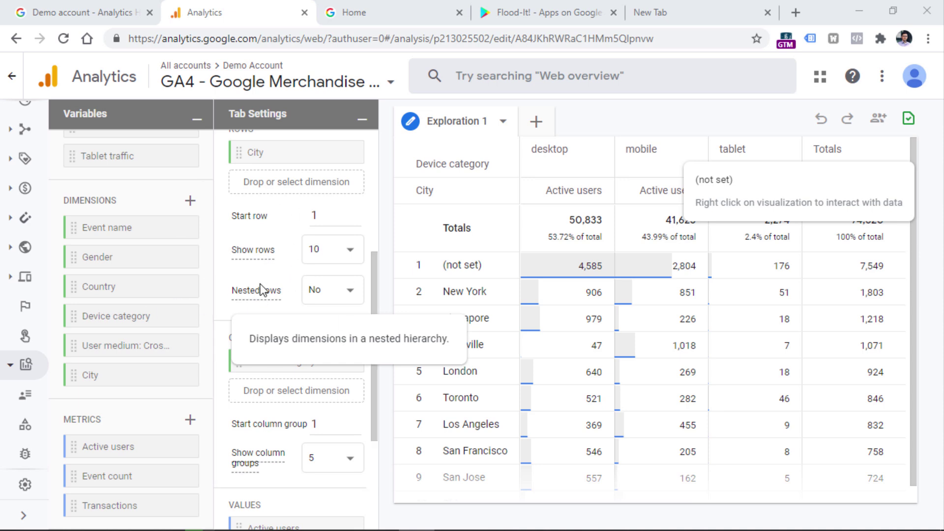
{"action": "scroll", "coordinate": [265, 285], "scroll_direction": "up", "scroll_amount": 5}
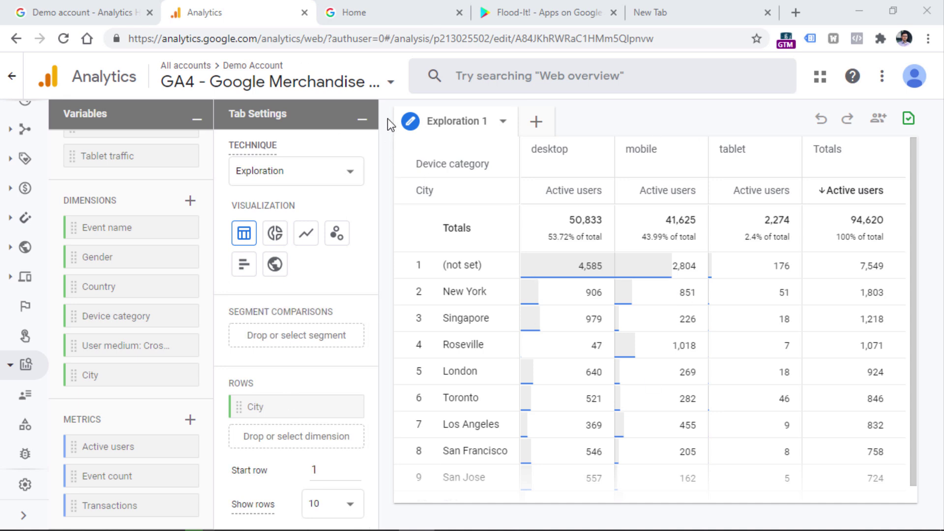
{"action": "left_click", "coordinate": [536, 123]}
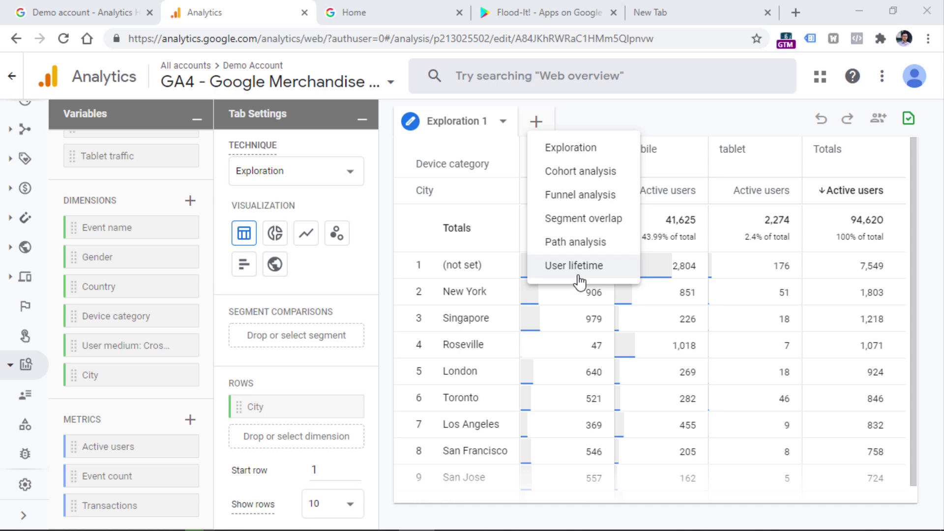
- Switch to the GA4 - Flood-It! property, glance at its Play Store page, and return
{"action": "left_click", "coordinate": [555, 113]}
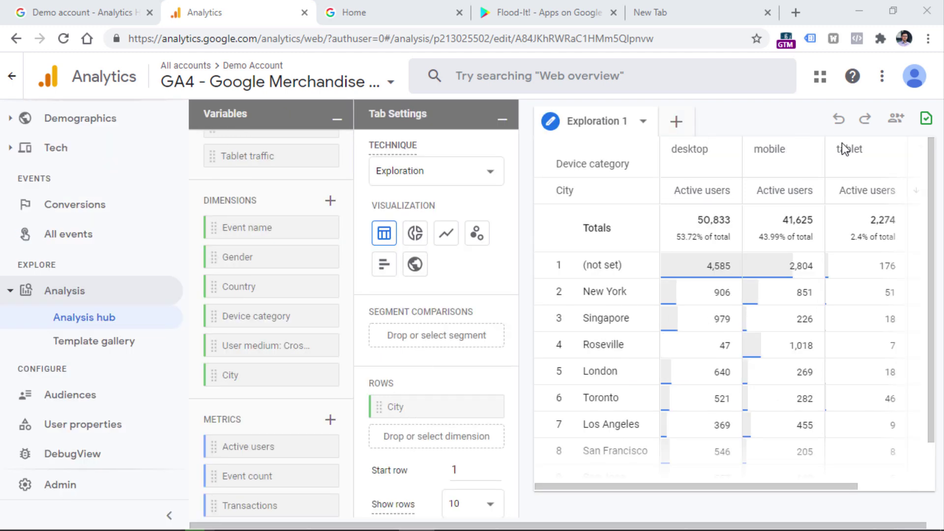
{"action": "left_click", "coordinate": [280, 83]}
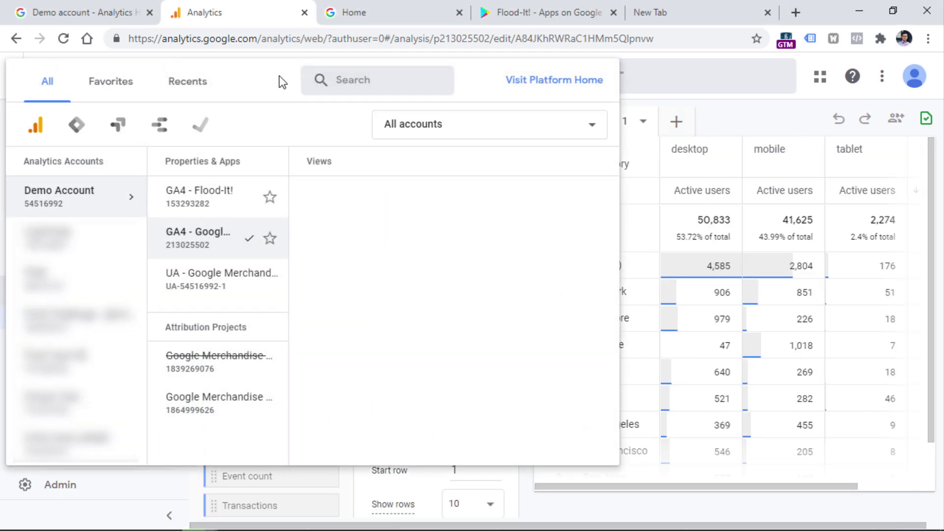
{"action": "left_click", "coordinate": [219, 206]}
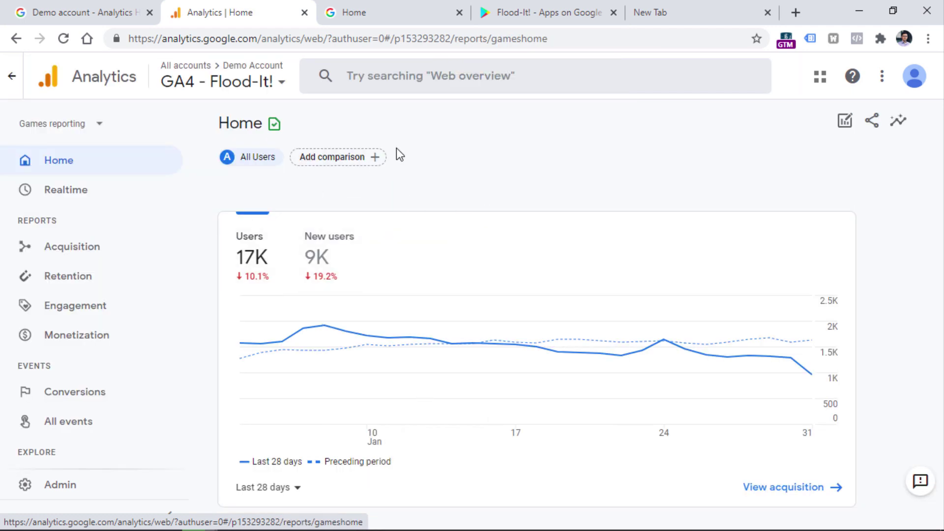
{"action": "left_click", "coordinate": [556, 2]}
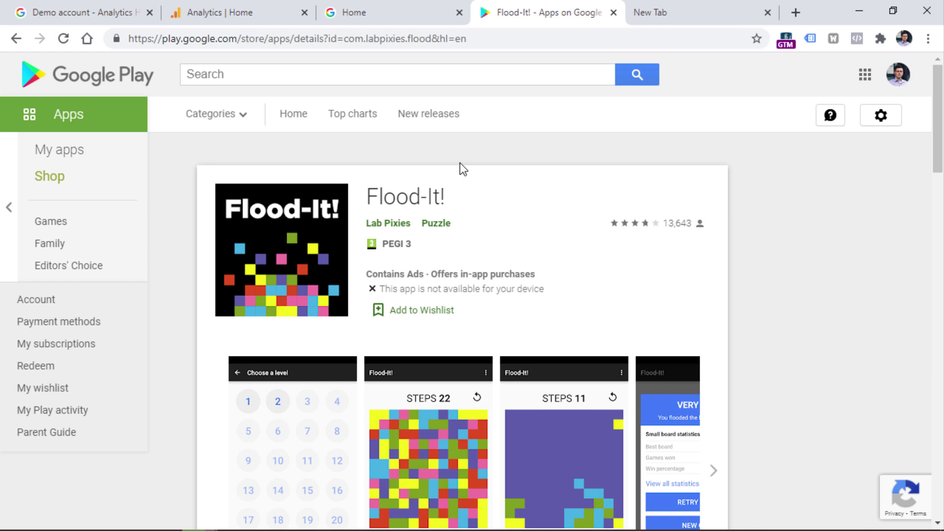
{"action": "left_click", "coordinate": [217, 20]}
{"action": "scroll", "coordinate": [95, 211], "scroll_direction": "down", "scroll_amount": 3}
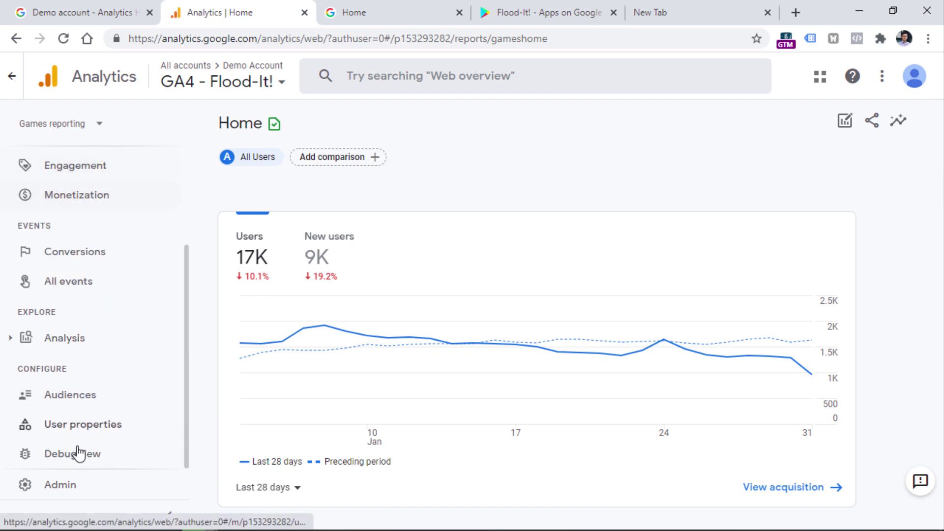
- Check Flood-It!'s data streams in Admin, then go back to the last-7-days Reporting home
{"action": "left_click", "coordinate": [64, 486]}
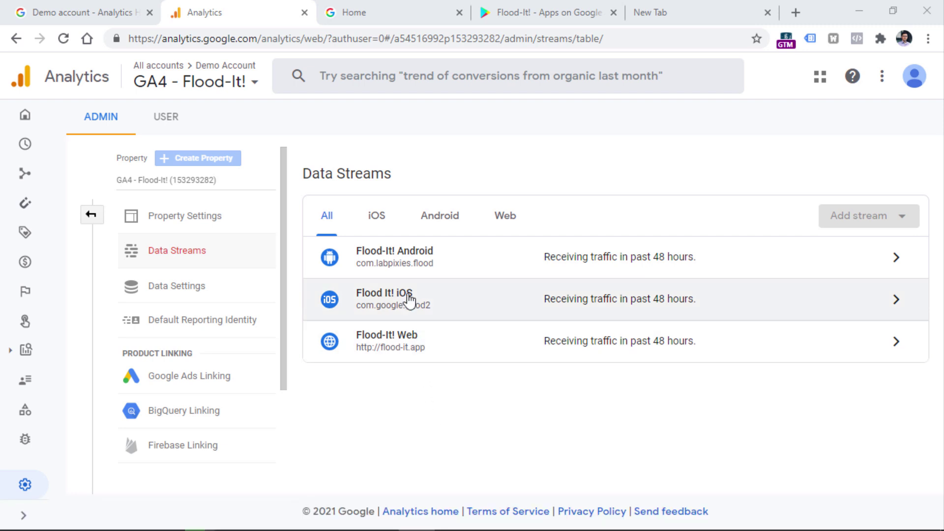
{"action": "key", "text": "alt+Left"}
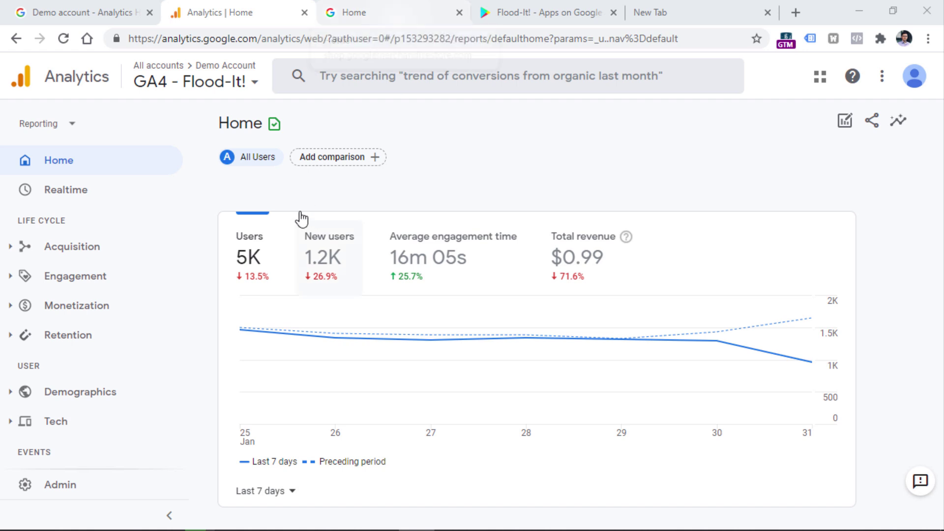
- Switch the Flood-It! Home to the Games reporting collection, leaving the property unchanged
{"action": "left_click", "coordinate": [51, 133]}
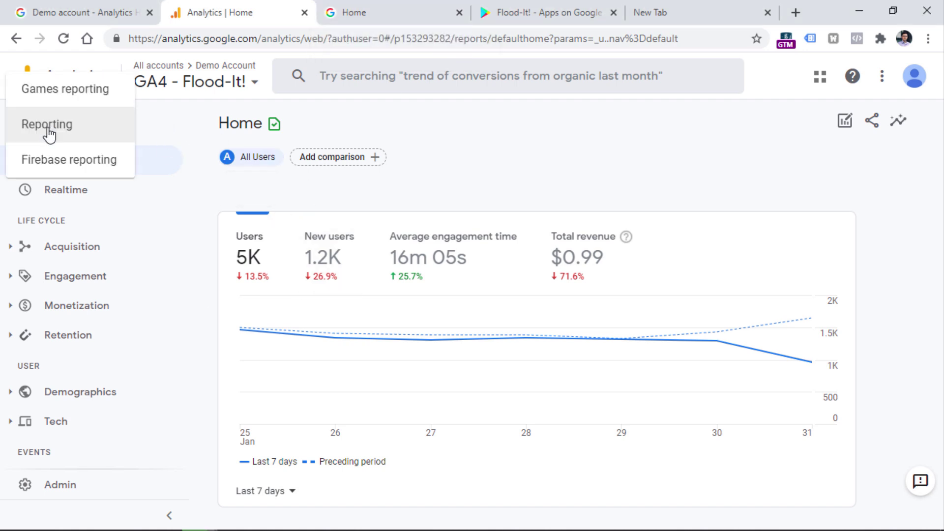
{"action": "left_click", "coordinate": [66, 95]}
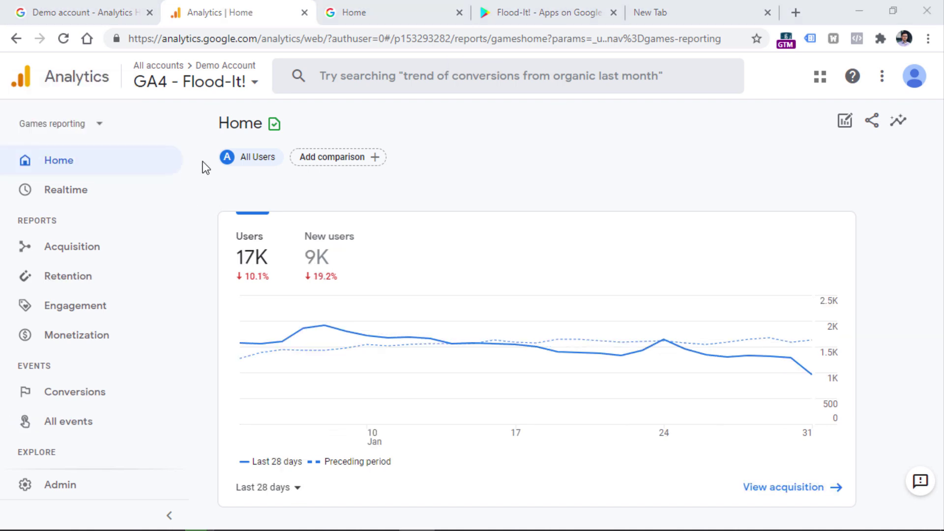
{"action": "scroll", "coordinate": [212, 170], "scroll_direction": "down", "scroll_amount": 10}
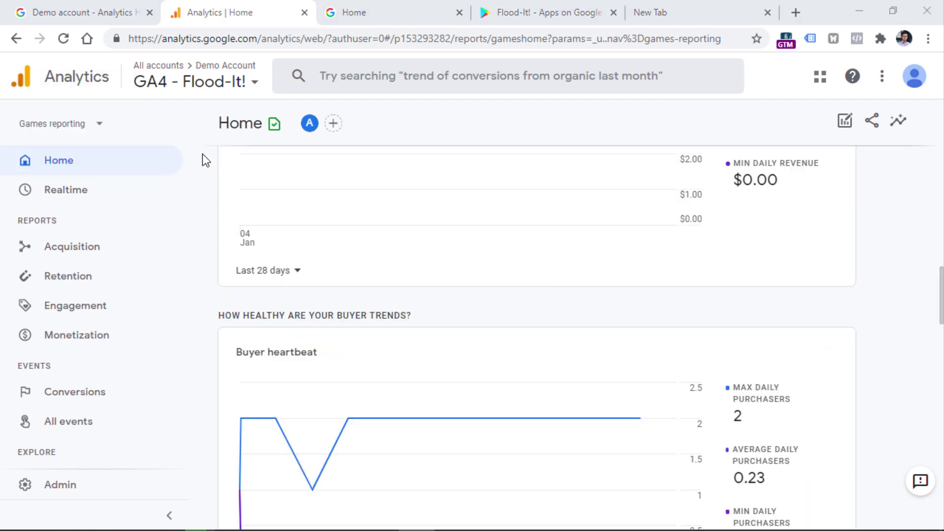
{"action": "left_click", "coordinate": [90, 129]}
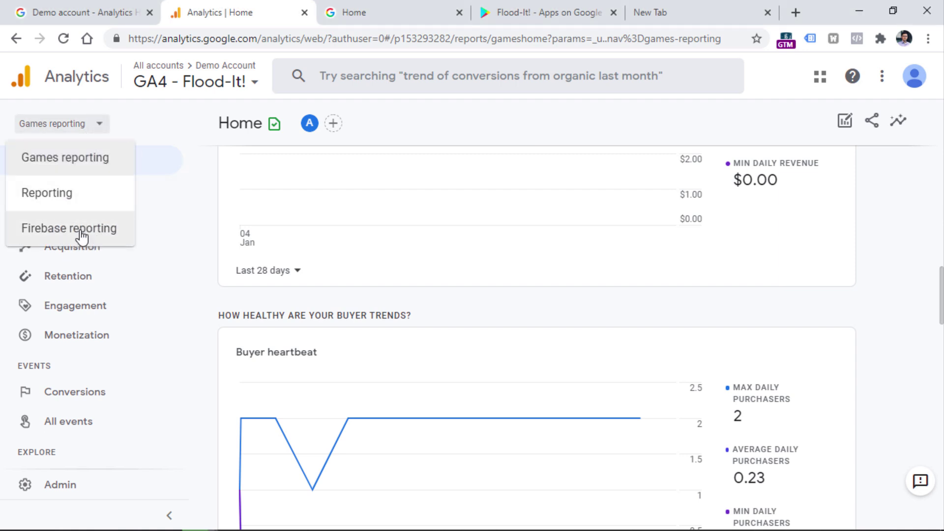
{"action": "left_click", "coordinate": [204, 71]}
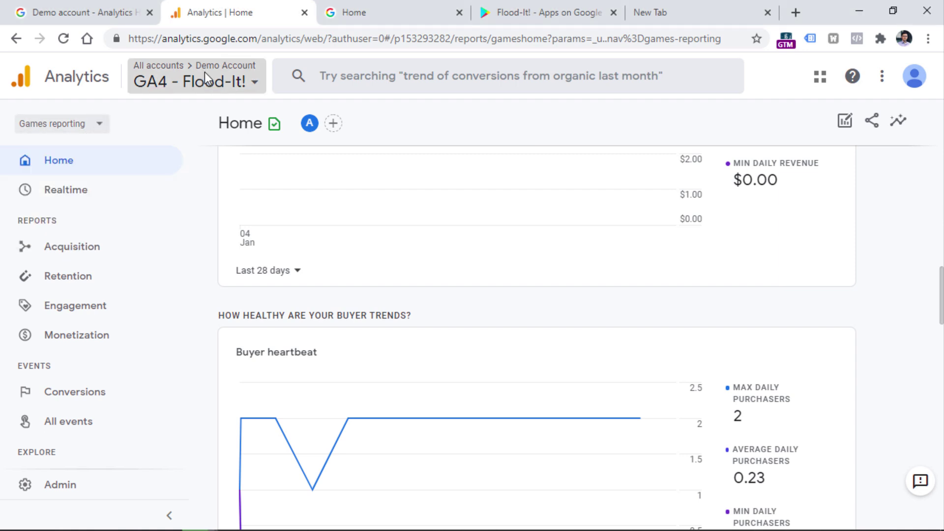
{"action": "left_click", "coordinate": [205, 72]}
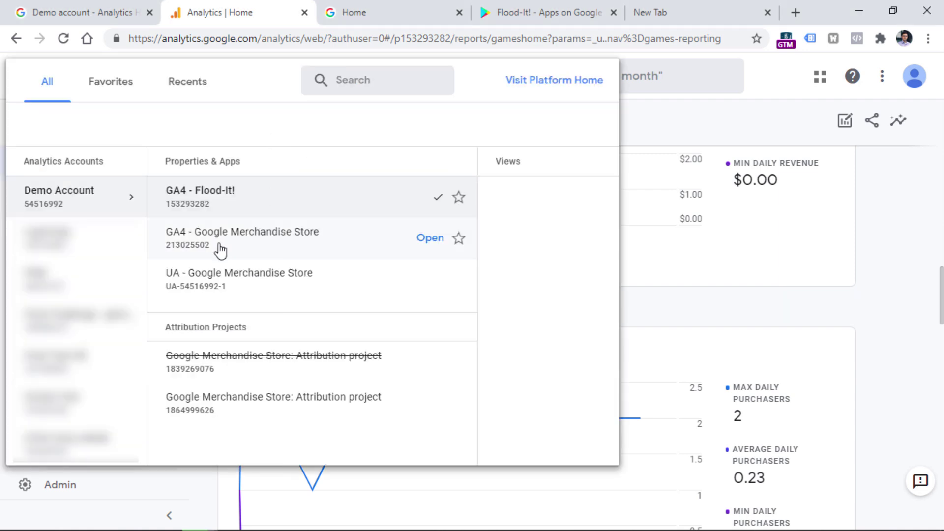
{"action": "left_click", "coordinate": [642, 262]}
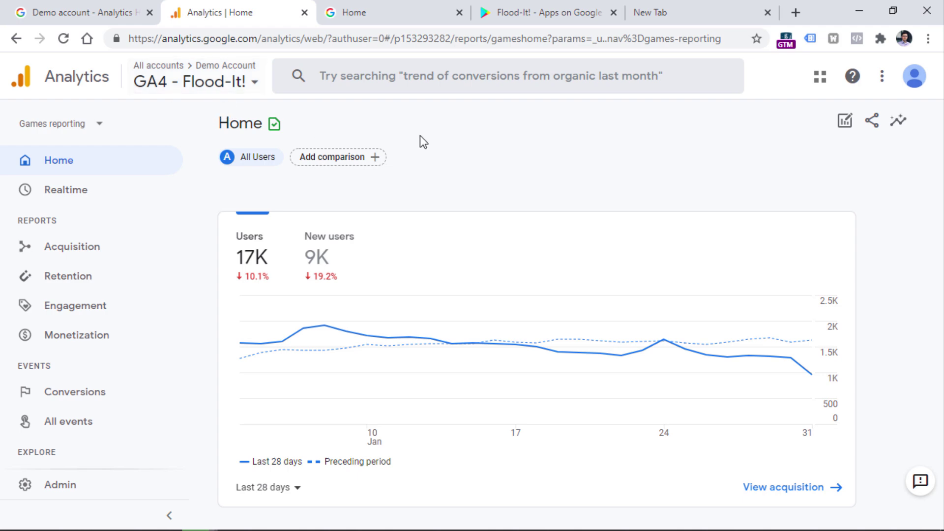
- View all Flood-It! automated insights and open the 91.44% direct new users insight
{"action": "scroll", "coordinate": [867, 247], "scroll_direction": "down", "scroll_amount": 6}
{"action": "scroll", "coordinate": [864, 243], "scroll_direction": "up", "scroll_amount": 1}
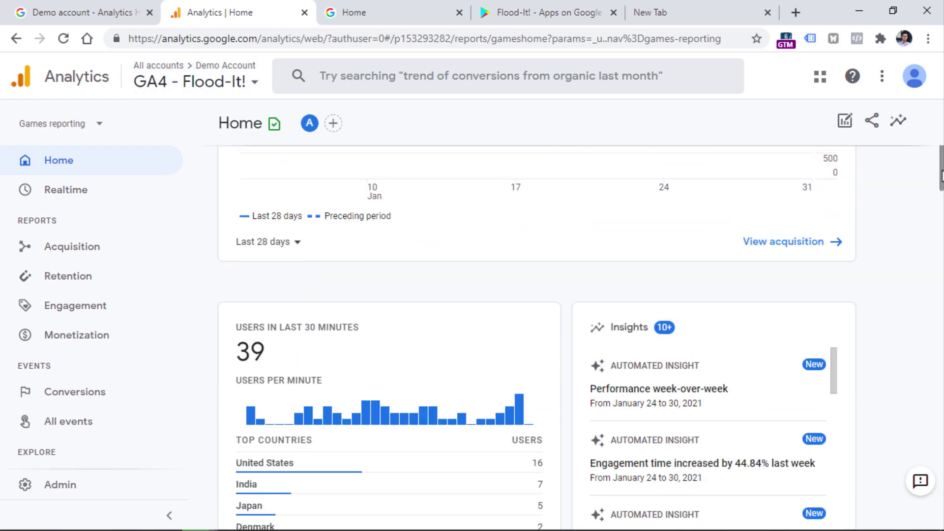
{"action": "scroll", "coordinate": [834, 315], "scroll_direction": "down", "scroll_amount": 5}
{"action": "left_click", "coordinate": [797, 348]}
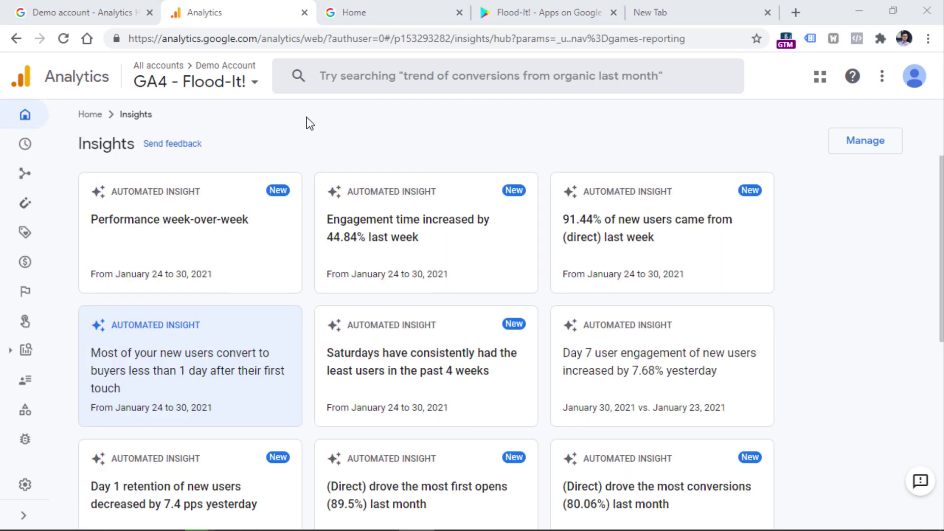
{"action": "left_click", "coordinate": [617, 238]}
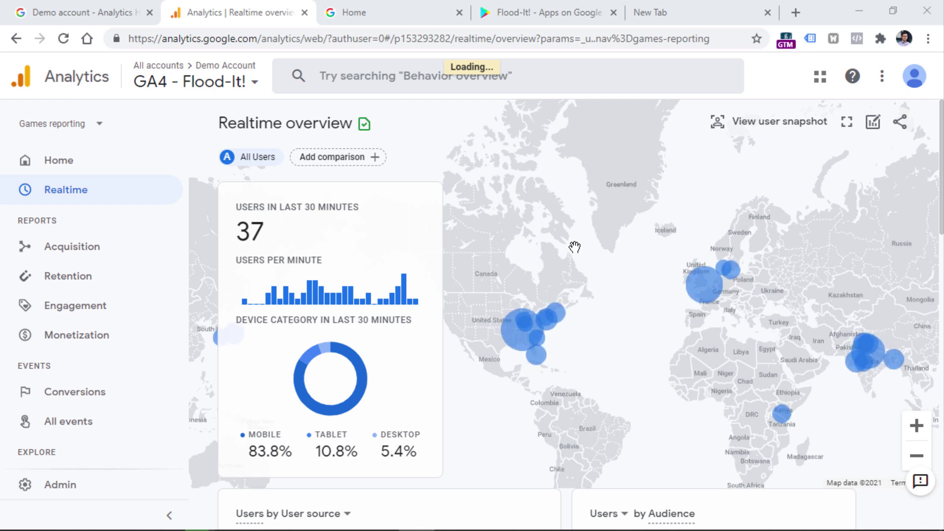
{"action": "mouse_move", "coordinate": [520, 351]}
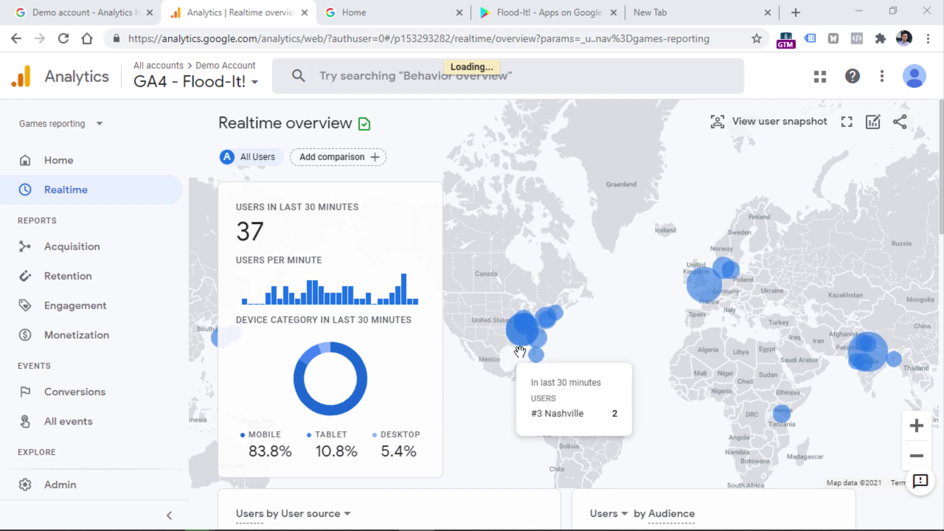
{"action": "mouse_move", "coordinate": [704, 294]}
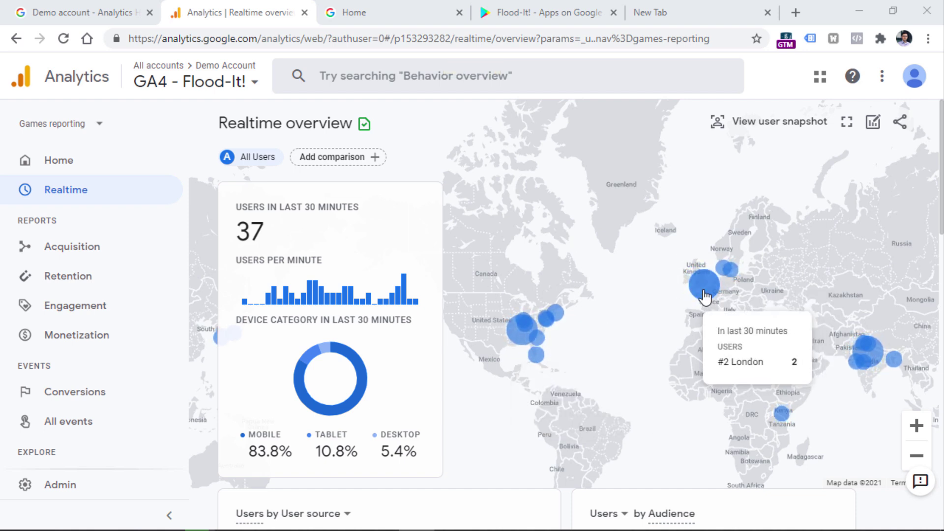